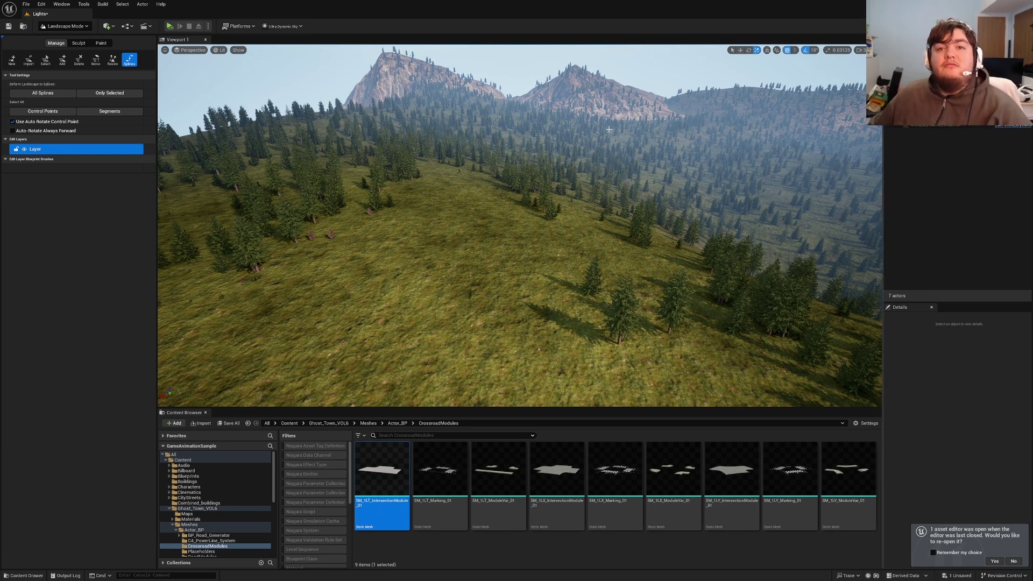
Create a new landscape edit layer above the existing one and reserve it for splines
right_click_drag(584, 226, 377, 260)
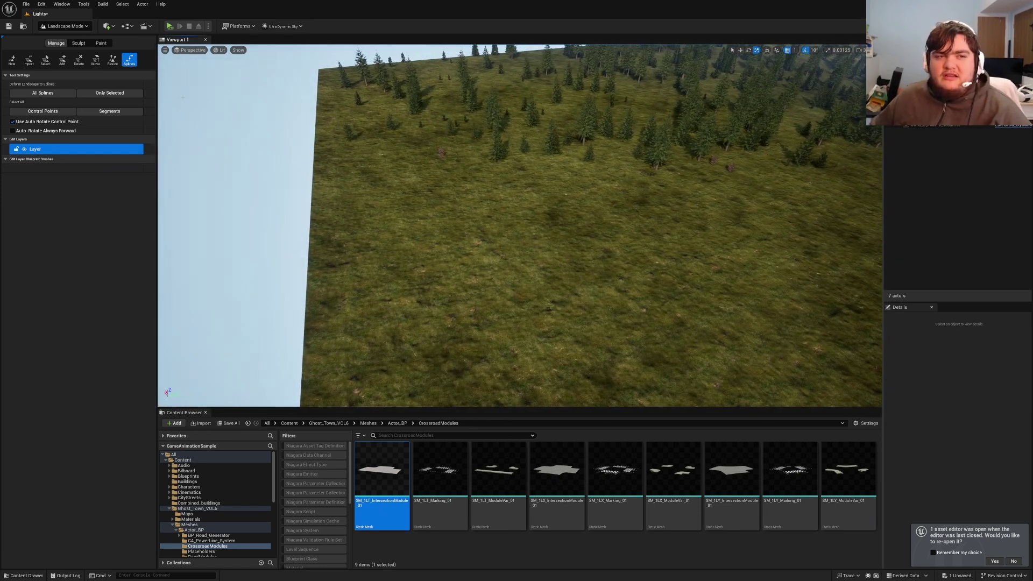
right_click_drag(485, 211, 485, 210)
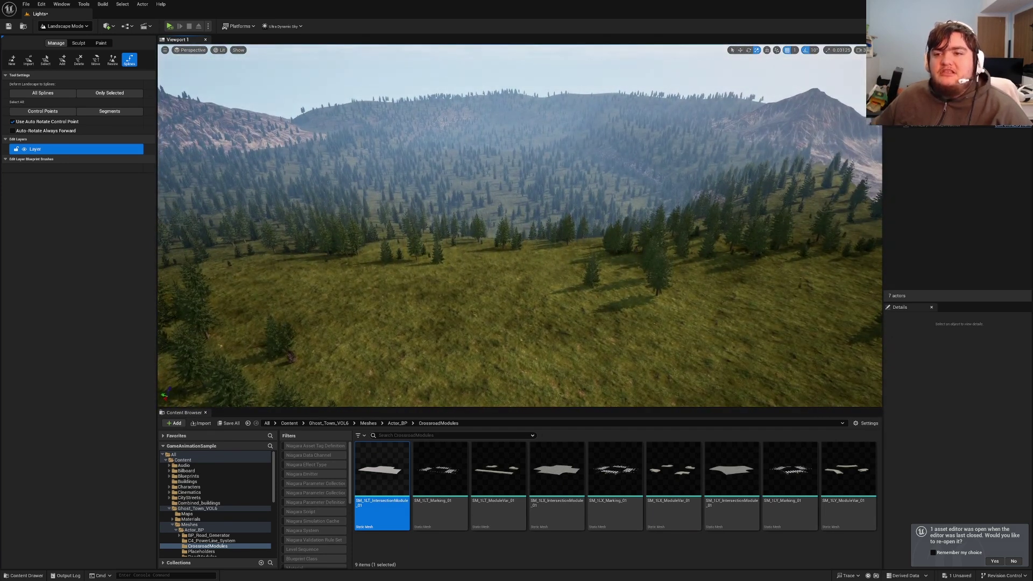
right_click_drag(485, 211, 569, 210)
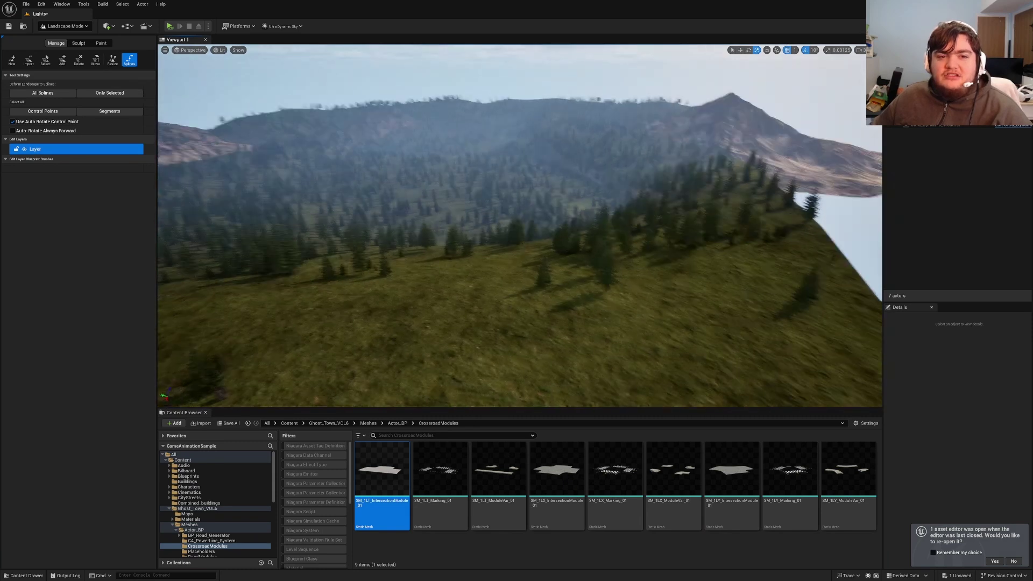
right_click(66, 149)
left_click(82, 163)
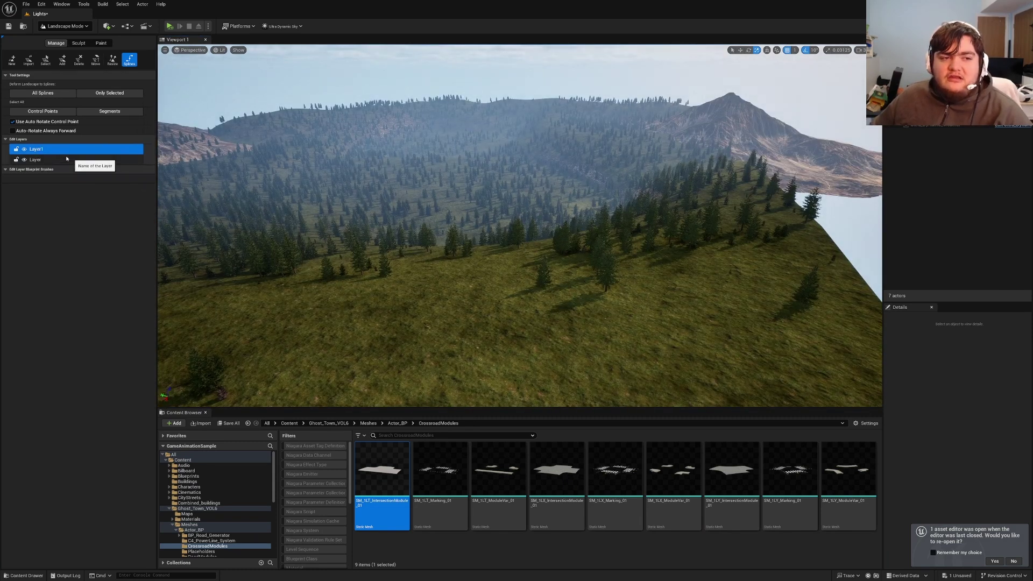
right_click(48, 150)
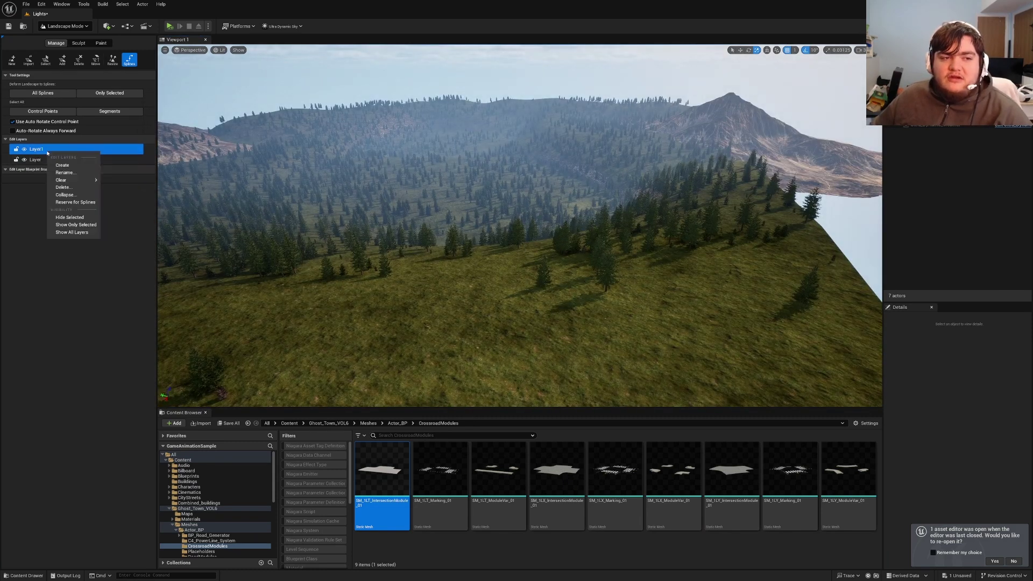
left_click(76, 203)
left_click(566, 307)
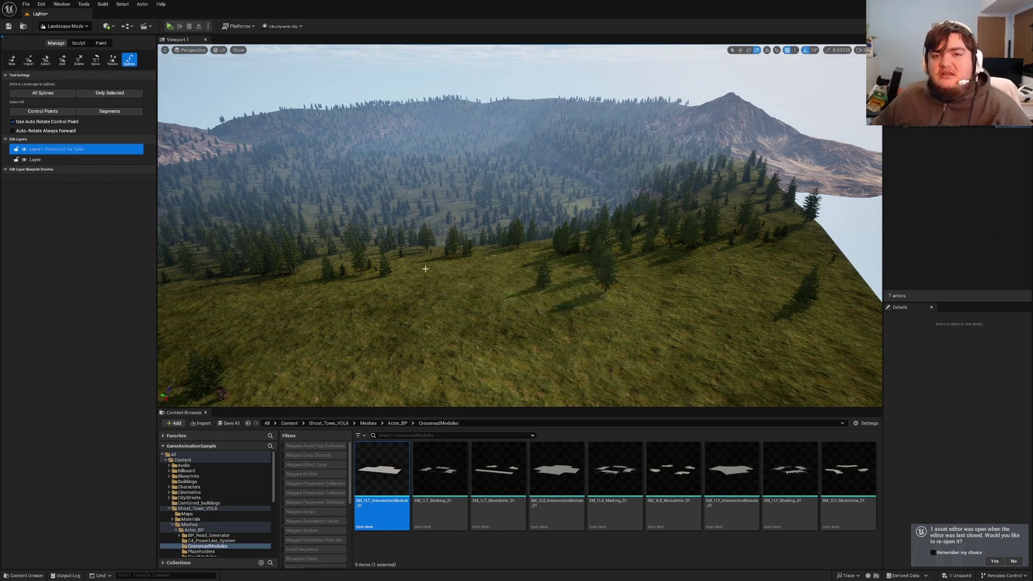
right_click(425, 271)
left_click(422, 270)
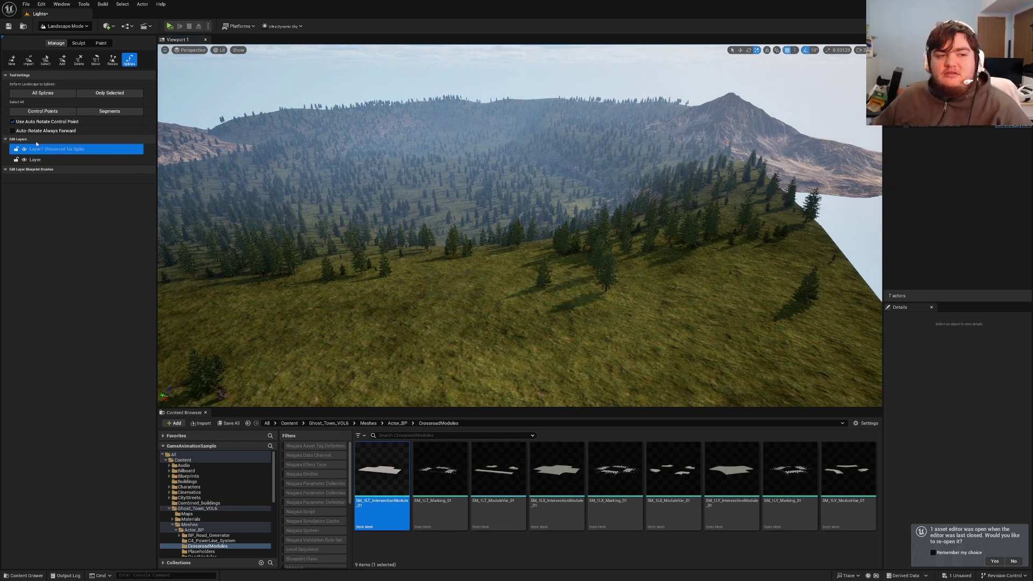
Open the RoadModules folder inside Actor_BP and bring the two-lane road module meshes into view
right_click_drag(422, 242, 657, 197)
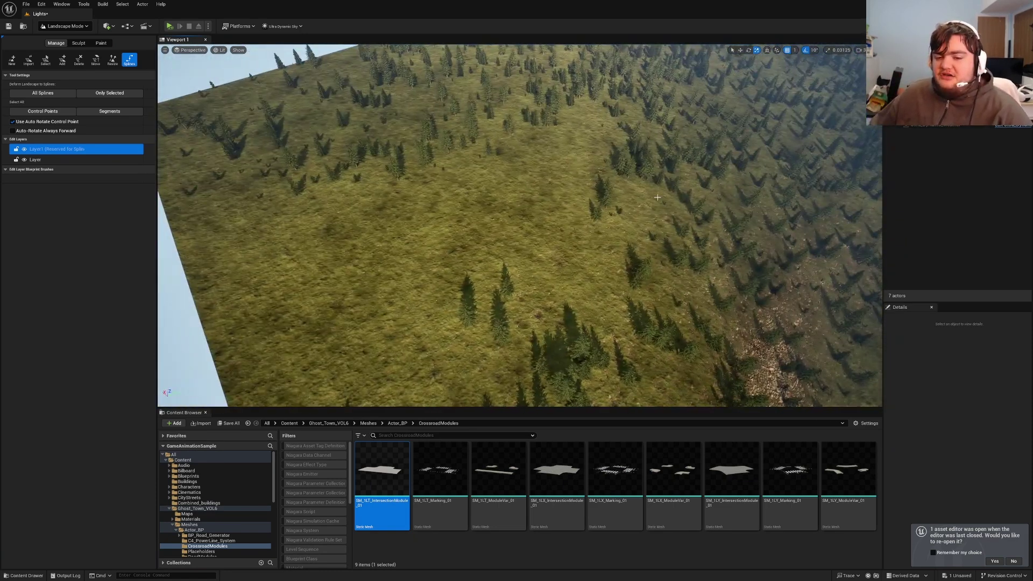
left_click(398, 423)
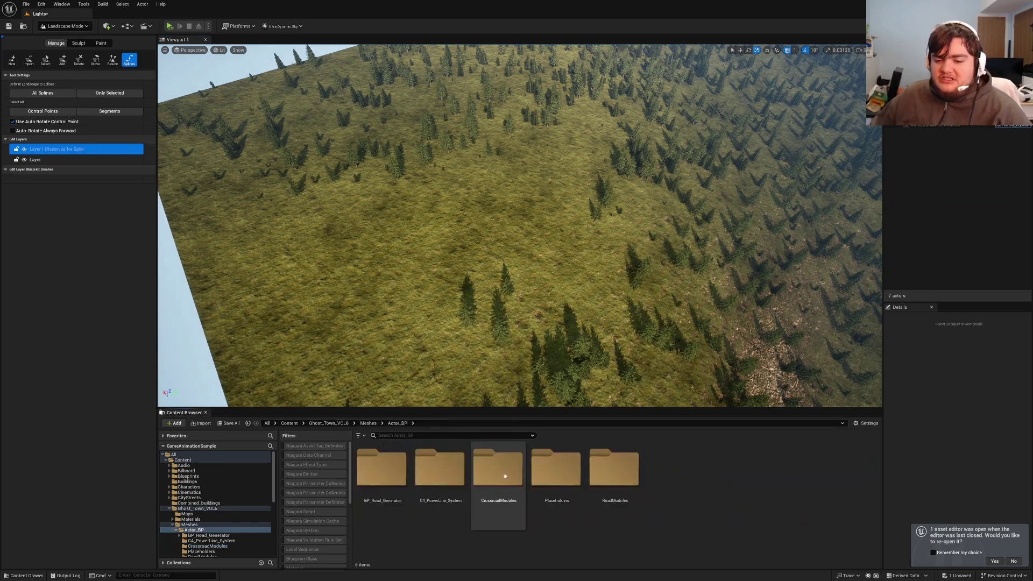
double_click(634, 472)
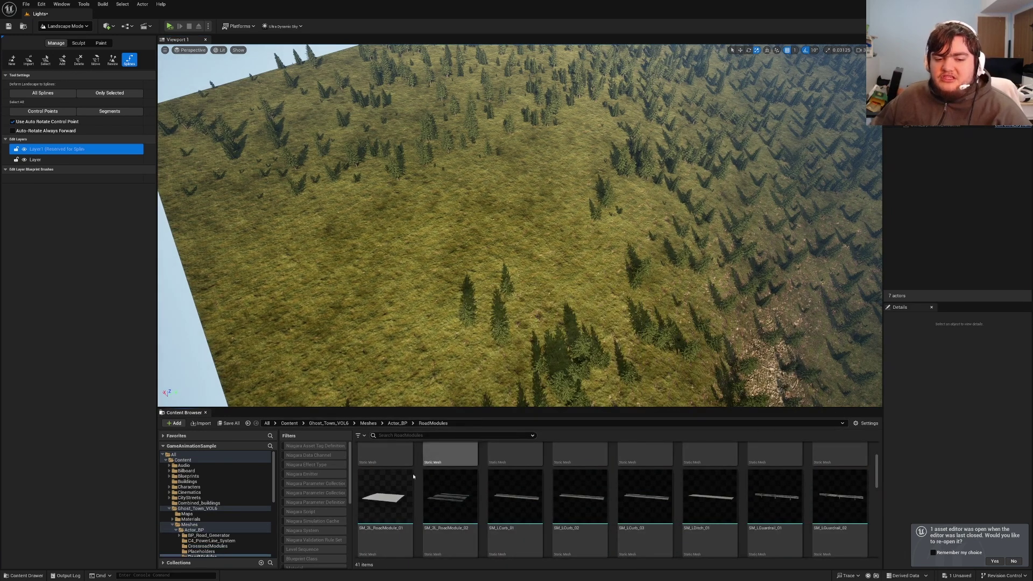
scroll(392, 285, "down", 5)
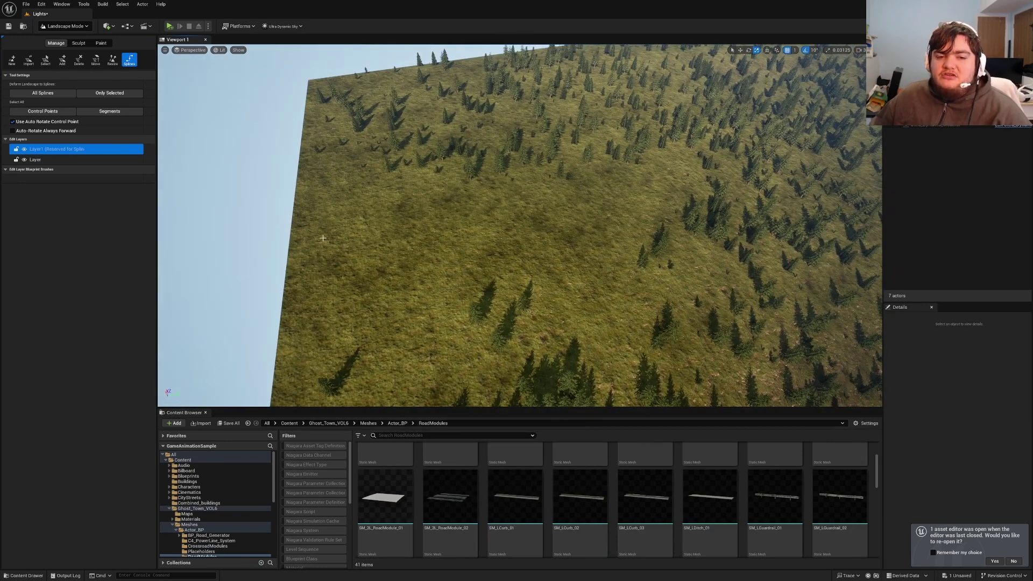
Lay out a curving landscape spline of eight connected control points from near the landscape's edge across the forested hillside
left_click(322, 235, "ctrl")
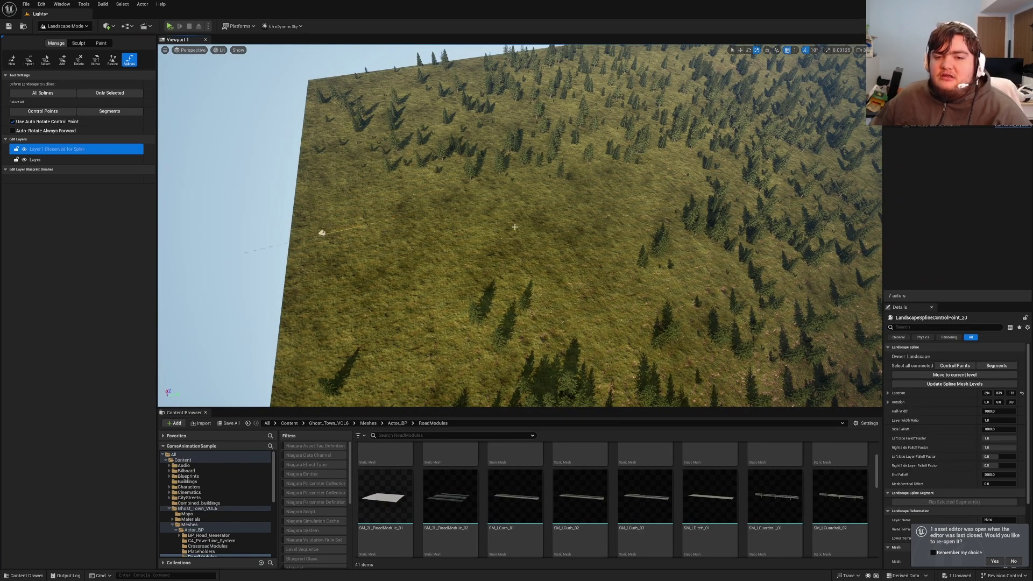
left_click(560, 208, "ctrl")
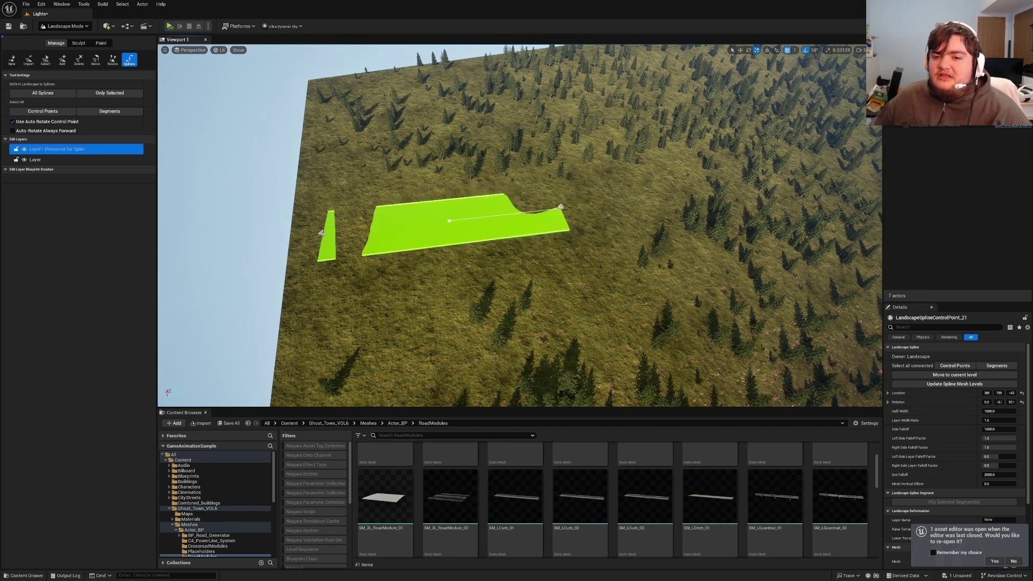
left_click(734, 202, "ctrl")
right_click_drag(734, 202, 678, 149)
left_click(708, 175, "ctrl")
left_click(521, 221, "ctrl")
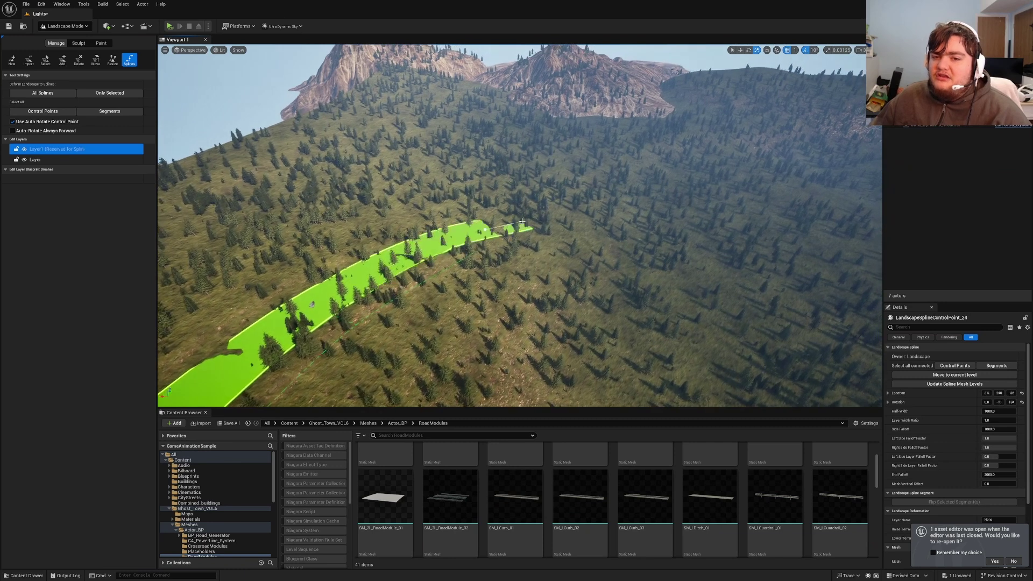
left_click(590, 217, "ctrl")
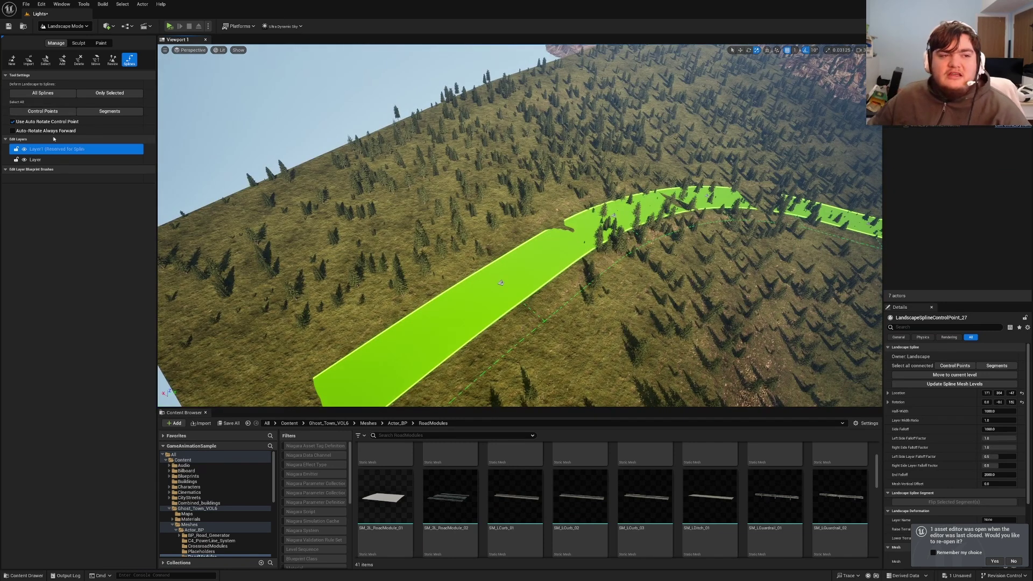
Select all spline segments, add one spline mesh entry and assign SM_2L_RoadModule_01 as its mesh
left_click(118, 110)
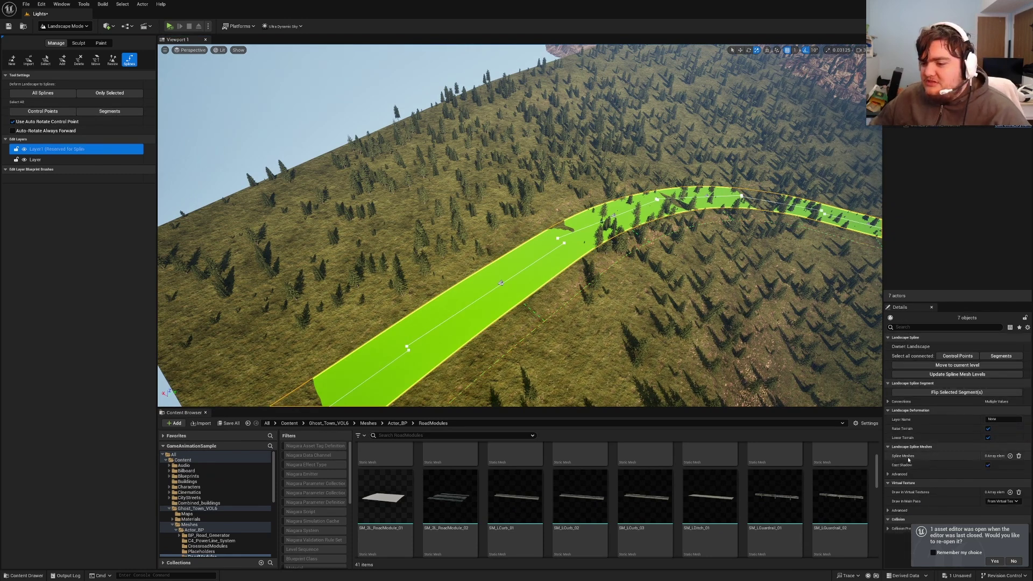
left_click(1010, 456)
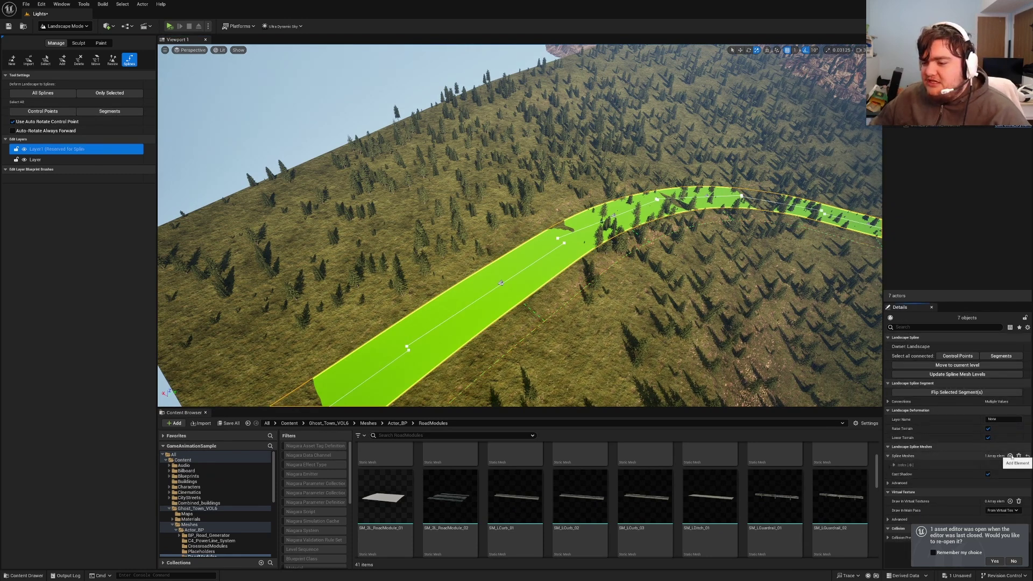
left_click(894, 465)
left_click_drag(385, 497, 991, 479)
Set the road spline mesh's scale to 0.4 on all three axes
right_click_drag(699, 253, 675, 194)
key("w")
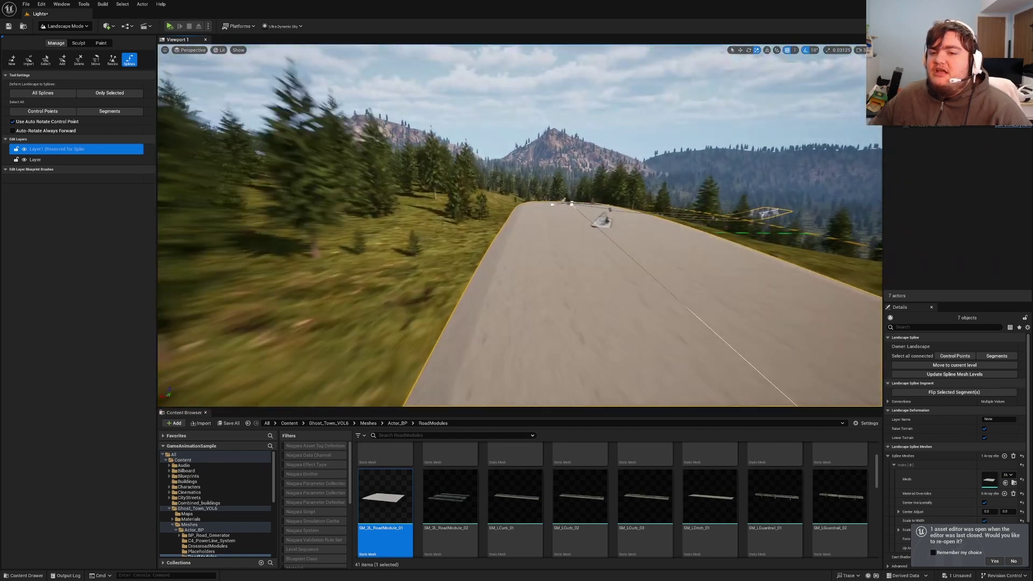
mouse_move(594, 255)
right_mouse_down()
mouse_move(640, 237)
mouse_move(667, 290)
mouse_move(635, 285)
mouse_move(593, 256)
right_mouse_up()
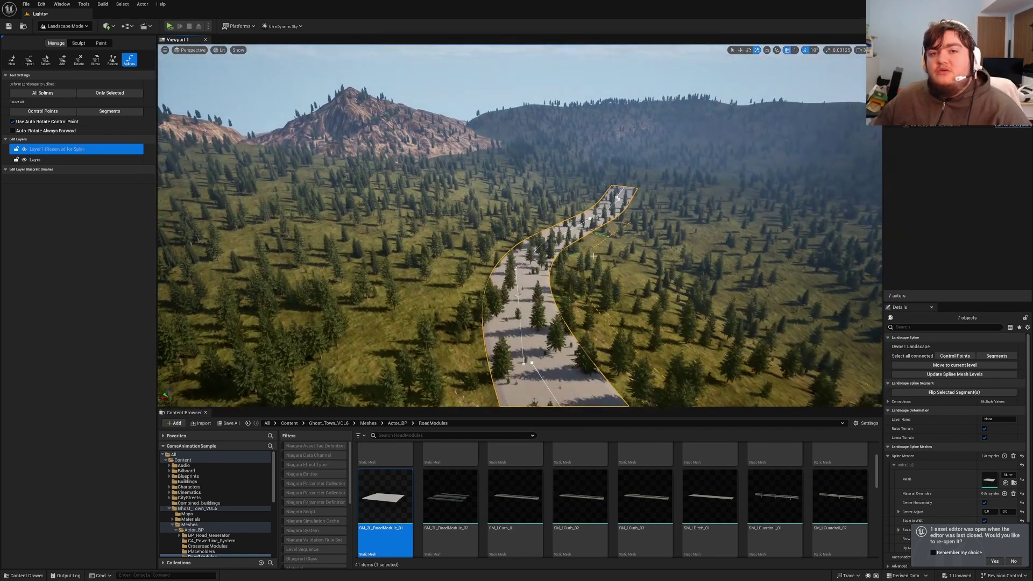
scroll(946, 438, "down", 2)
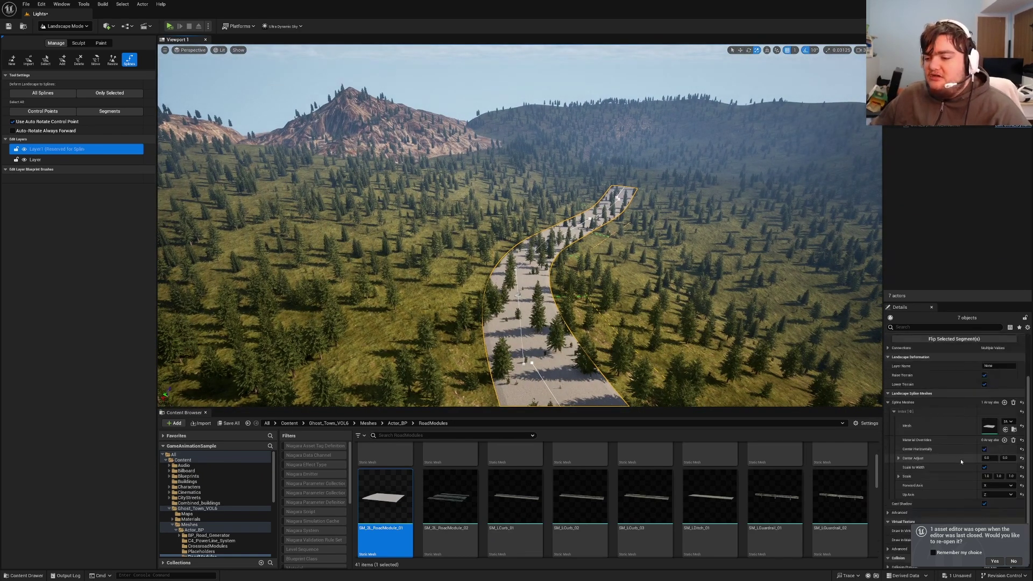
left_click(987, 476)
type(".4")
key("Tab")
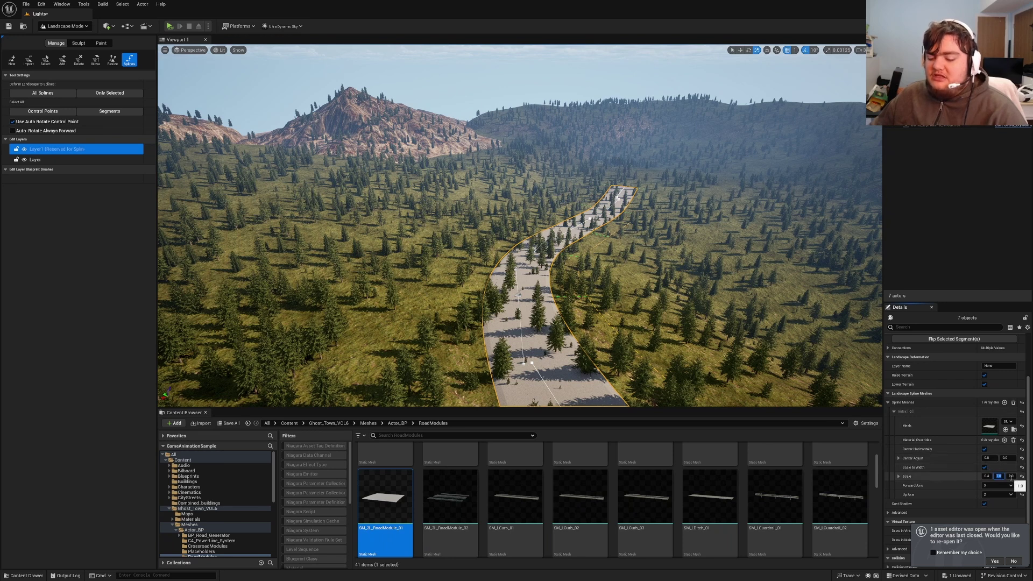
type(".4")
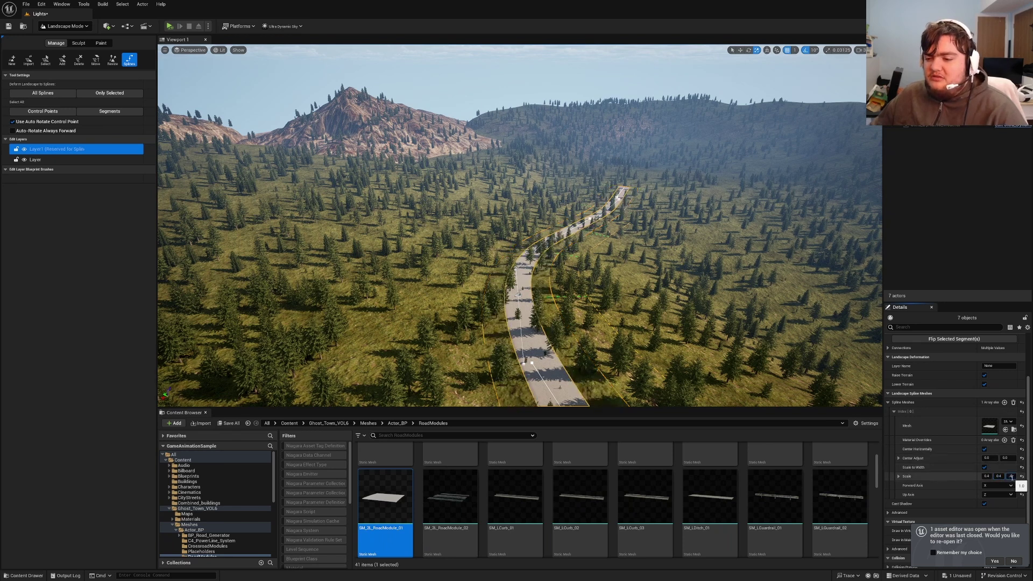
key("Return")
Extend the road from its end control point by adding one more control point a short distance ahead in the clearing
key("w")
right_click_drag(763, 345, 683, 311)
key("w")
key("w")
key("e")
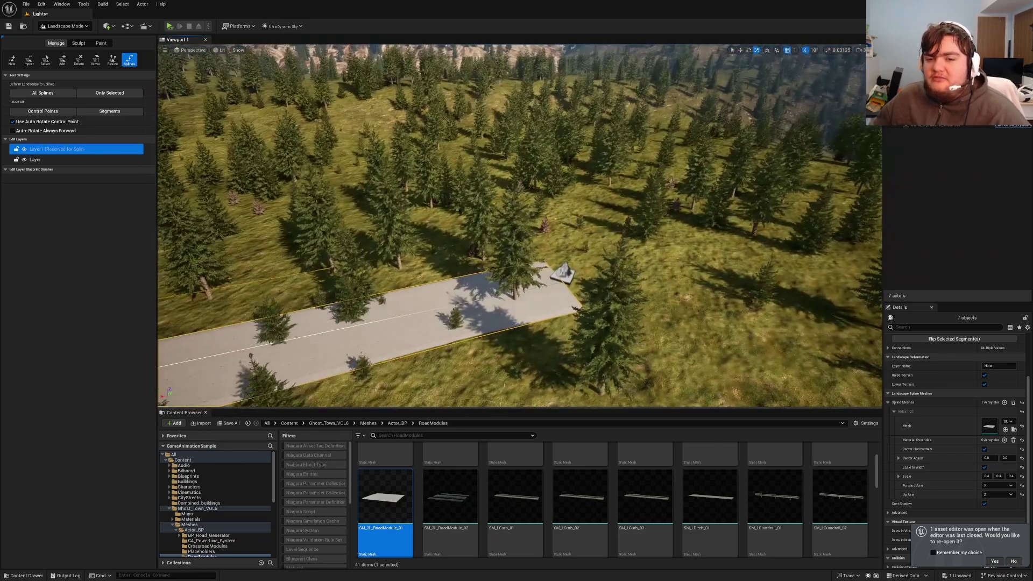
right_click_drag(592, 221, 749, 354)
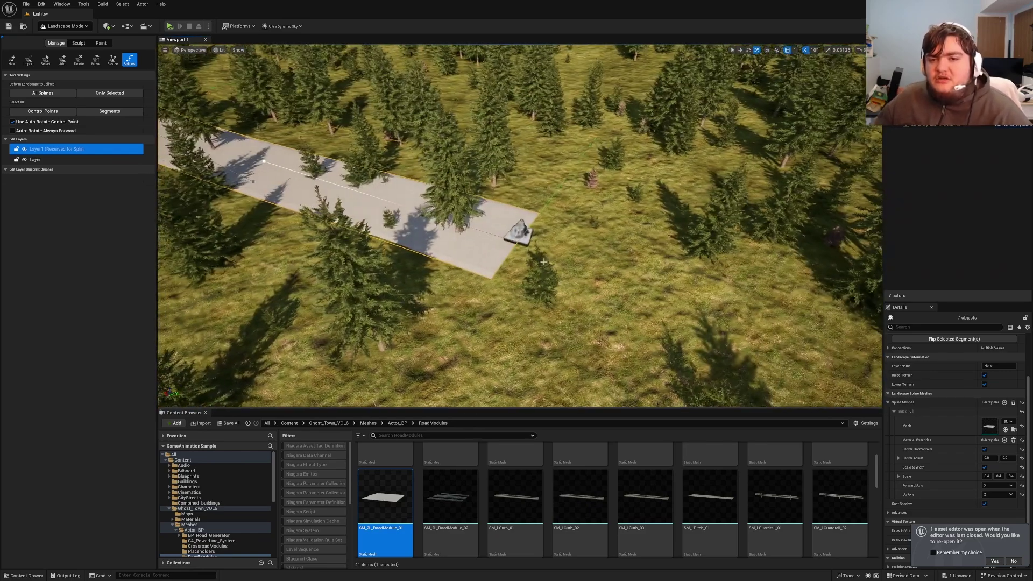
key("d")
right_click_drag(536, 272, 500, 293)
left_click(552, 219)
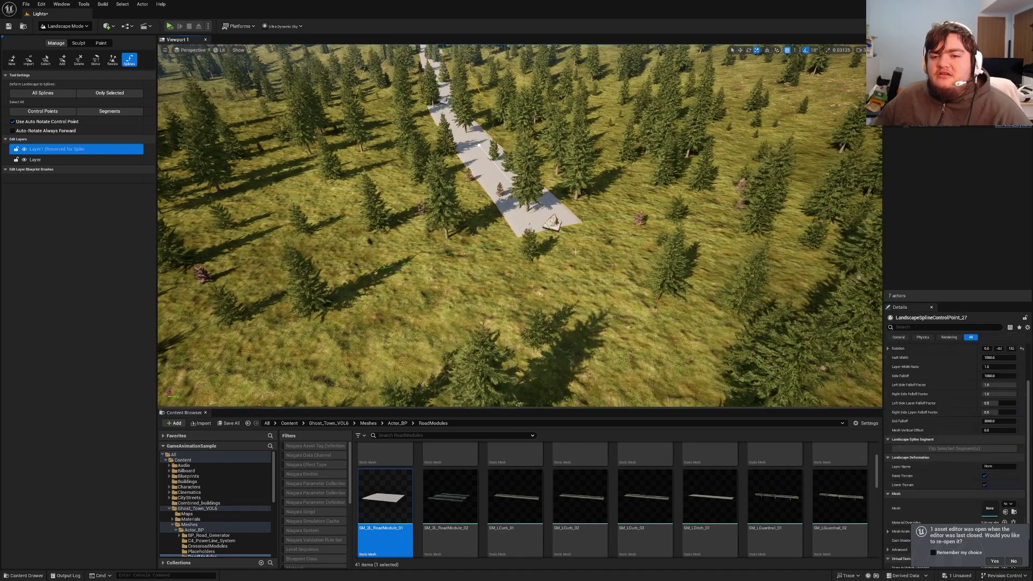
right_click_drag(552, 219, 673, 242)
key("w")
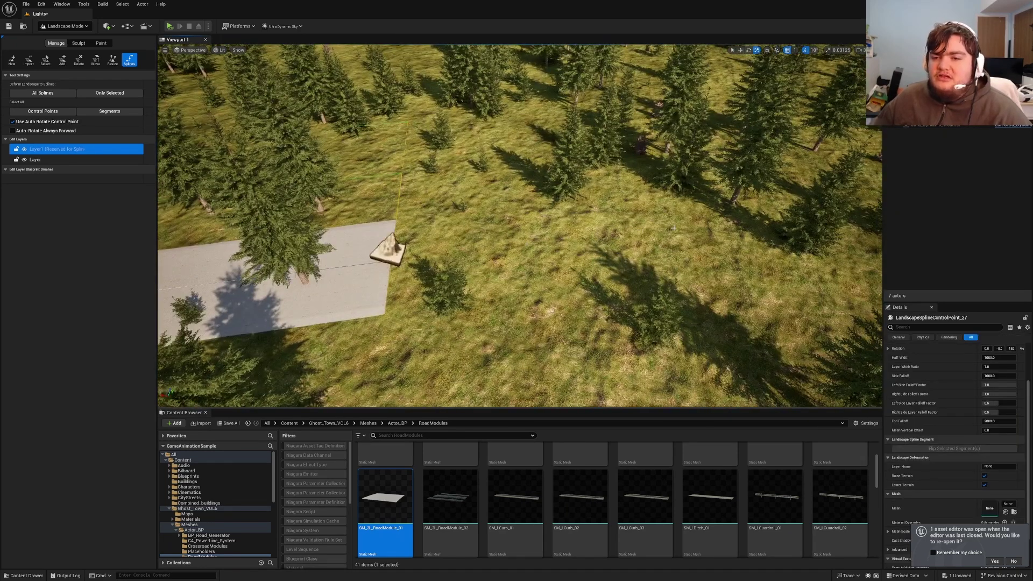
left_click(673, 228, "ctrl")
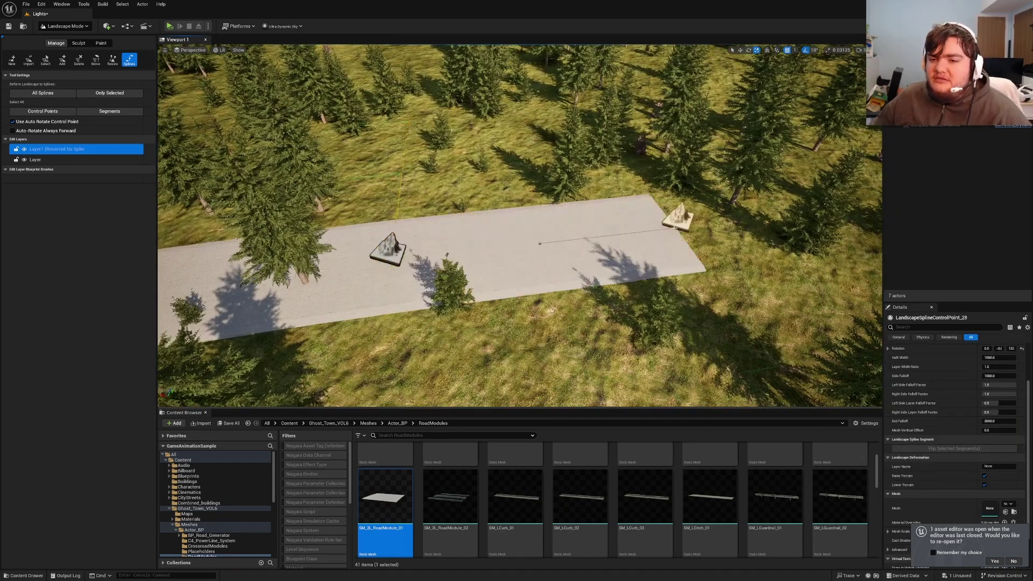
Assign SM_1LT_IntersectionModule_01 from CrossroadModules as the end control point's mesh and rotate the point 180° about its vertical axis
left_click(398, 423)
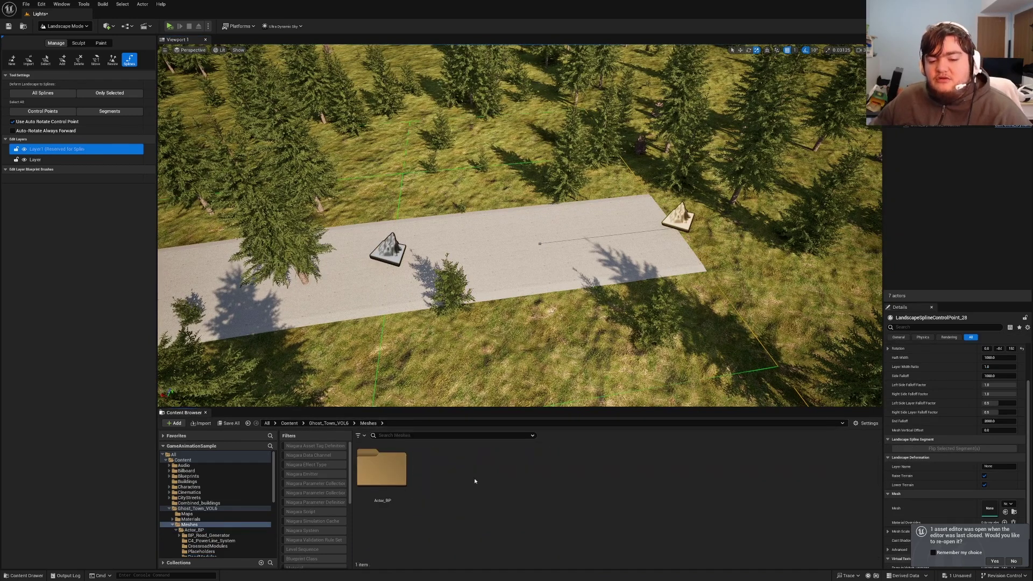
double_click(377, 484)
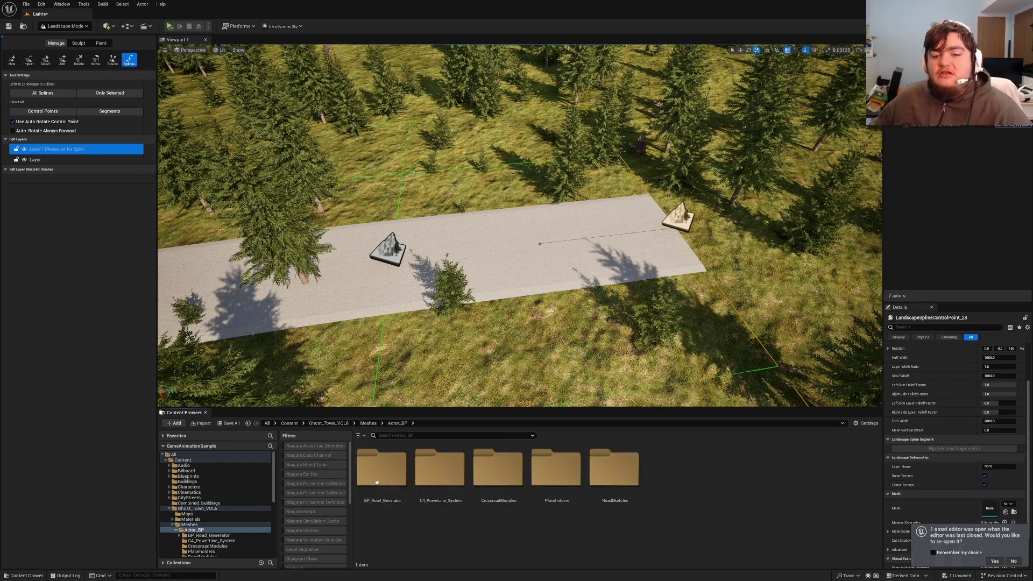
double_click(495, 478)
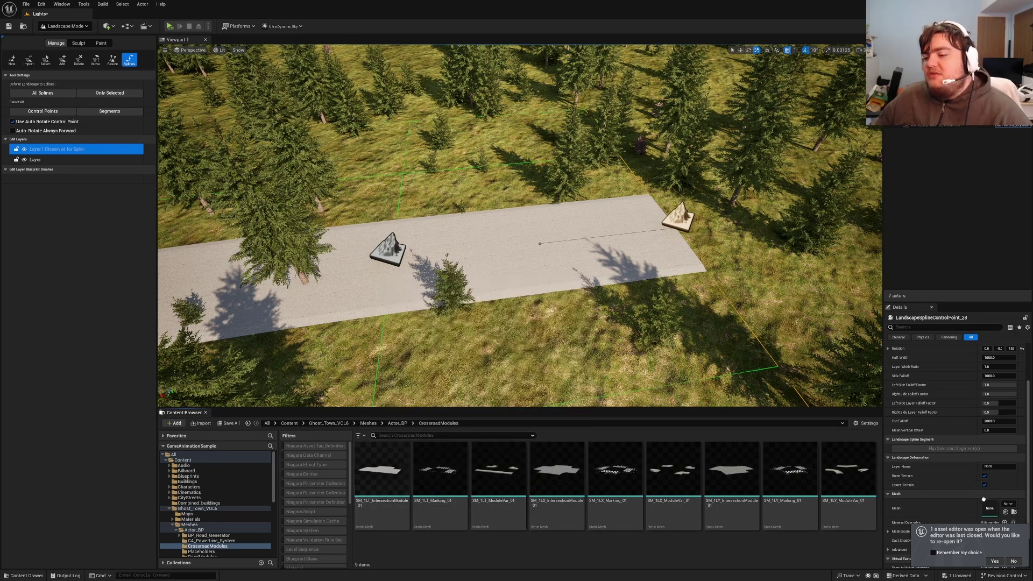
left_click_drag(377, 473, 986, 507)
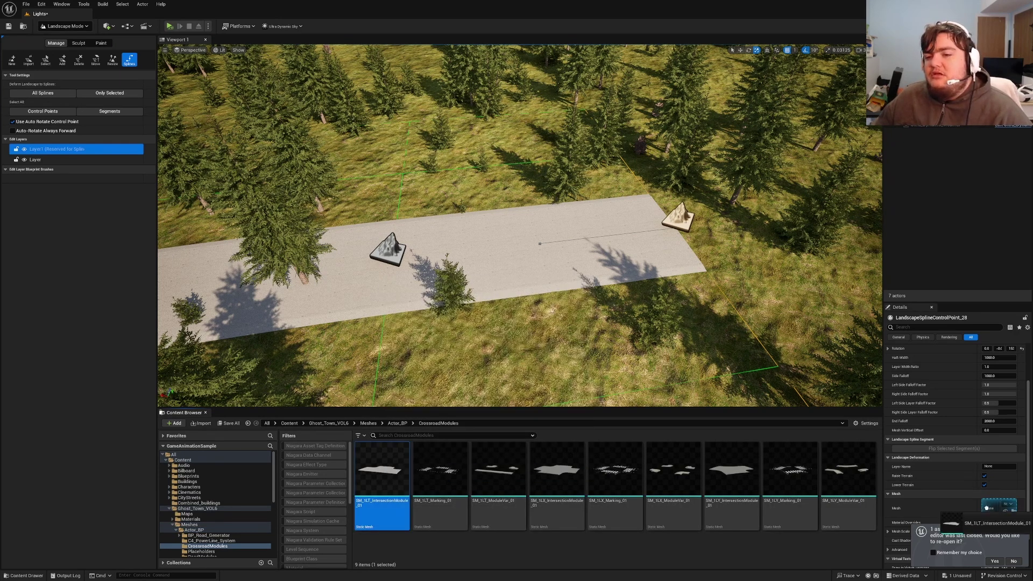
left_click_drag(986, 507, 987, 508)
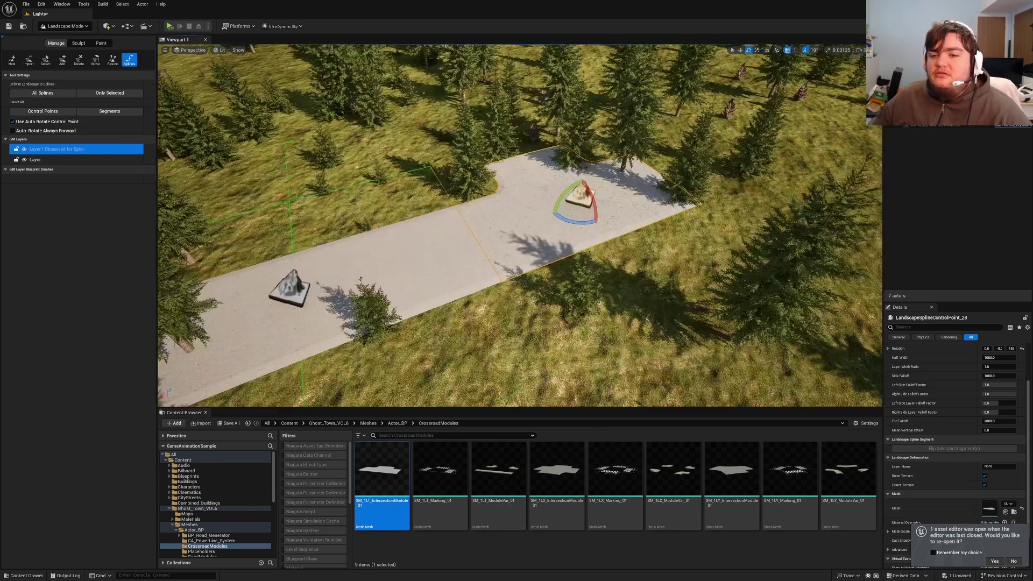
left_click_drag(582, 222, 474, 222)
mouse_move(541, 228)
left_mouse_down()
mouse_move(560, 202)
mouse_move(544, 220)
mouse_move(553, 227)
mouse_move(554, 212)
mouse_move(543, 218)
left_mouse_up()
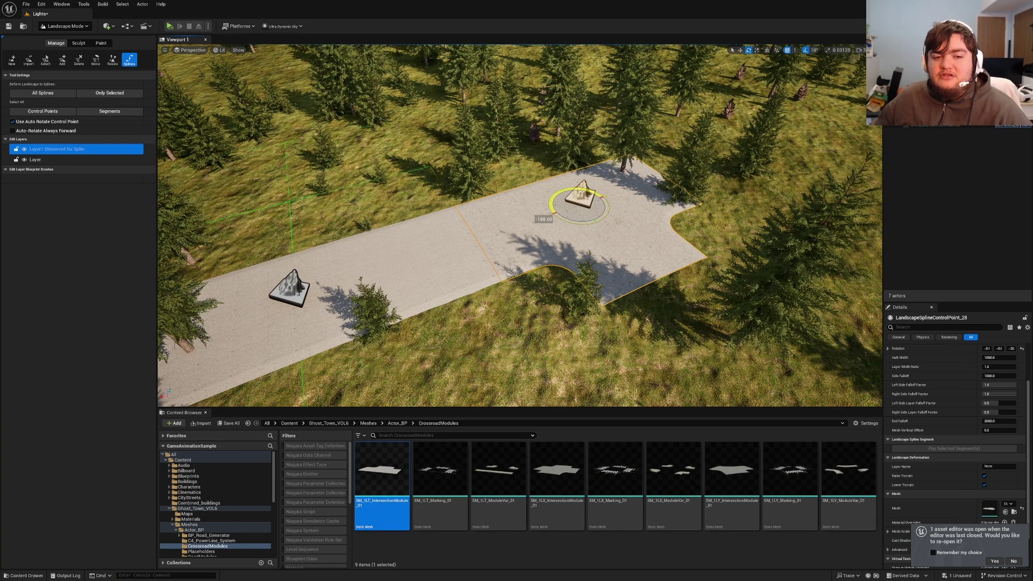
Extend the road from the intersection with a distant control point, forming a long straight branch through the trees
right_click_drag(543, 218, 575, 237)
mouse_move(683, 105)
right_mouse_down()
mouse_move(629, 86)
mouse_move(683, 105)
right_mouse_up()
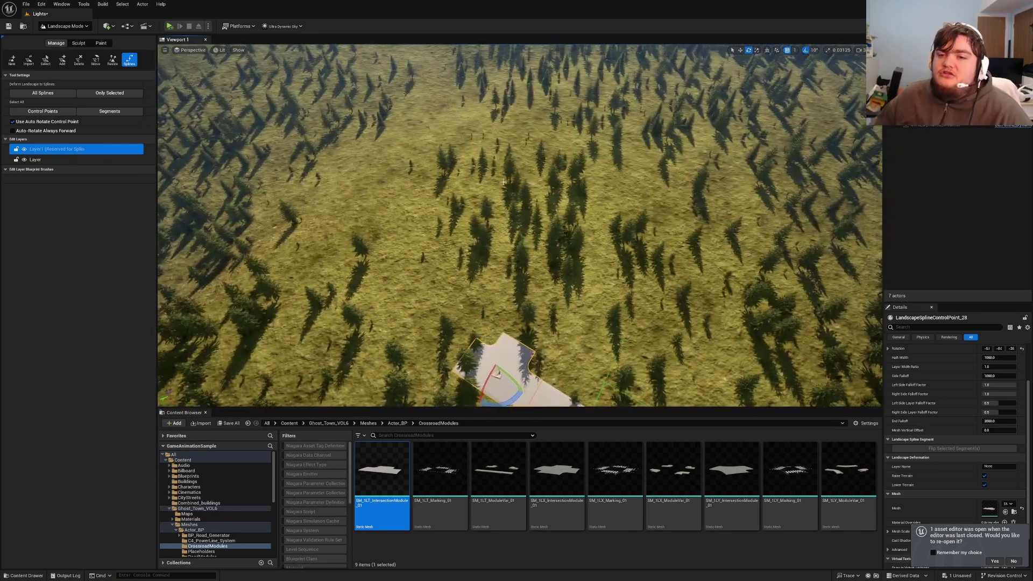
left_click(679, 115, "ctrl")
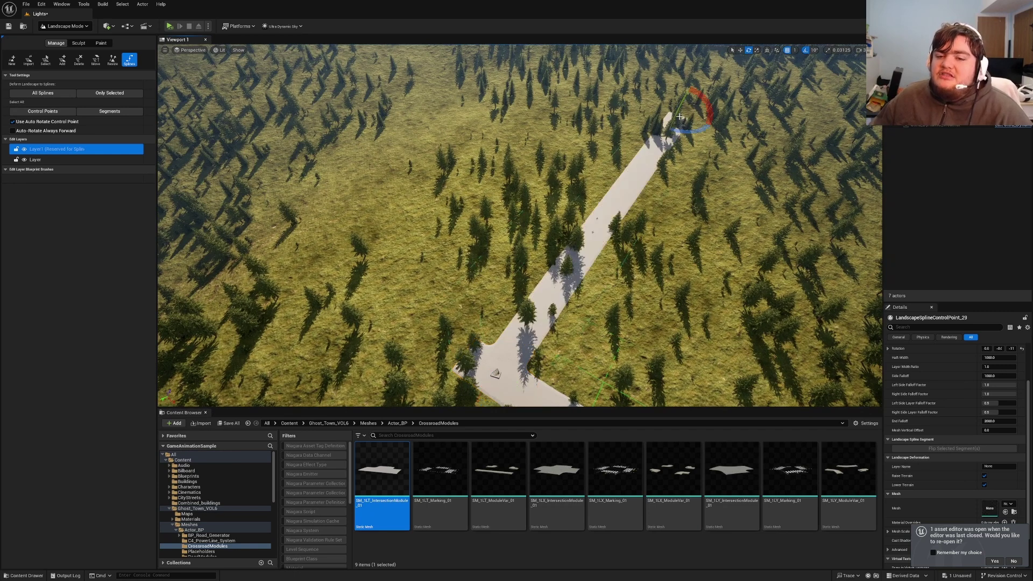
Extend another road branch from the intersection control point by placing a new control point across the forested slope
right_click_drag(679, 116, 664, 131)
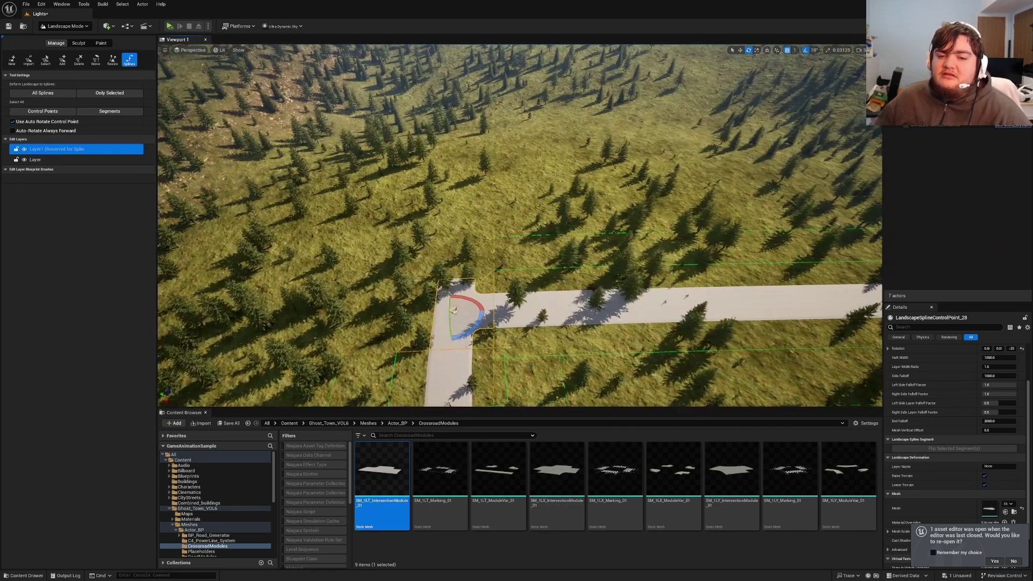
left_click(469, 110, "ctrl")
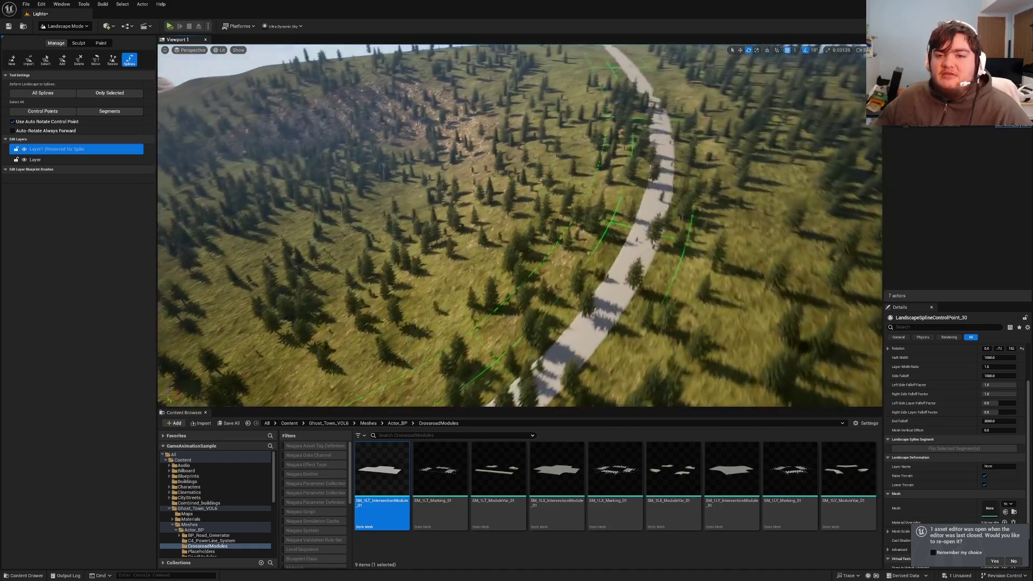
Reduce the foliage brush size and erase the trees covering the road, the intersection and its side branch
right_click_drag(520, 225, 323, 237)
key("shift+3")
left_click(92, 194)
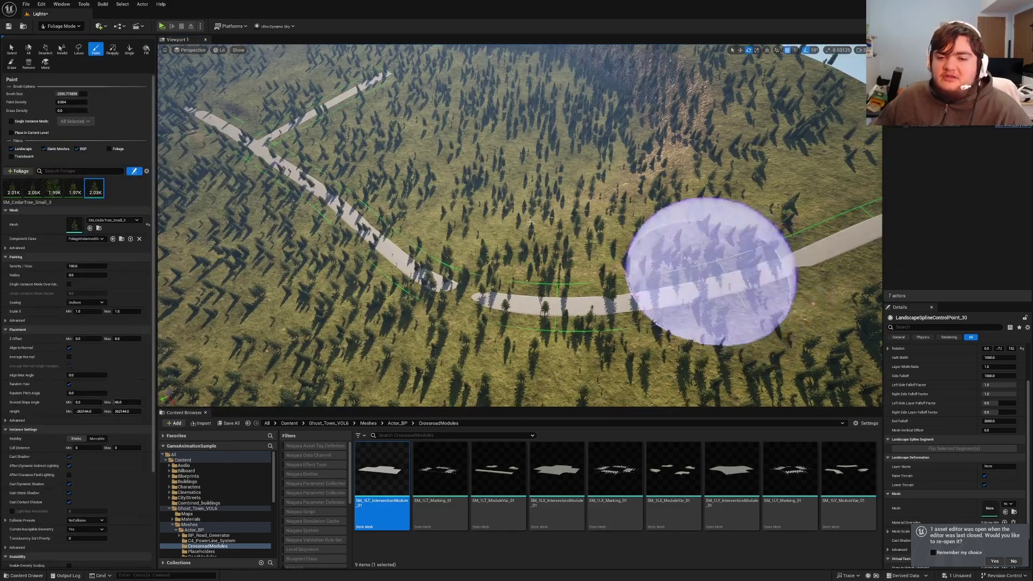
left_click_drag(78, 94, 57, 94)
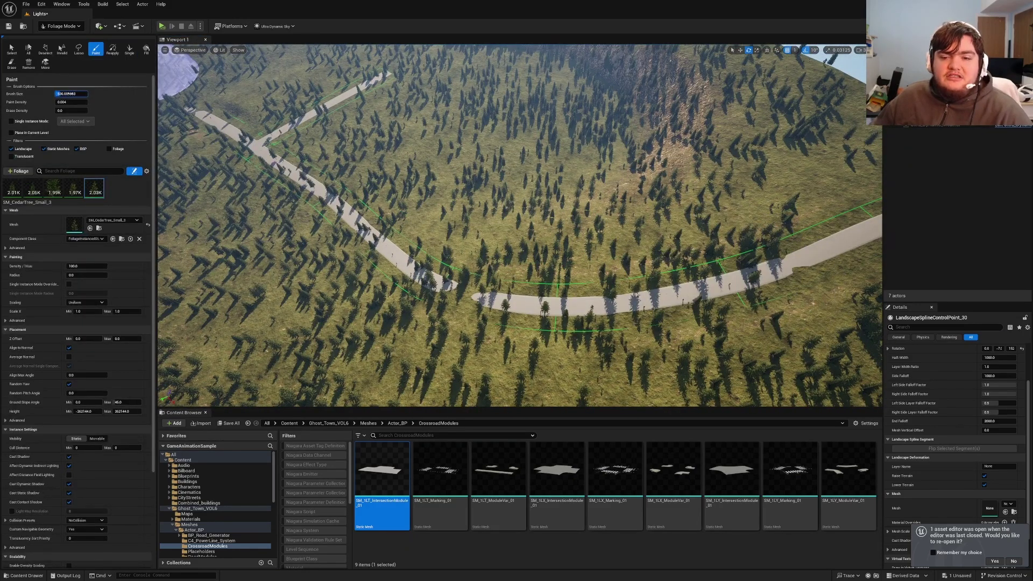
left_click(787, 263)
left_click_drag(736, 286, 773, 269, "shift")
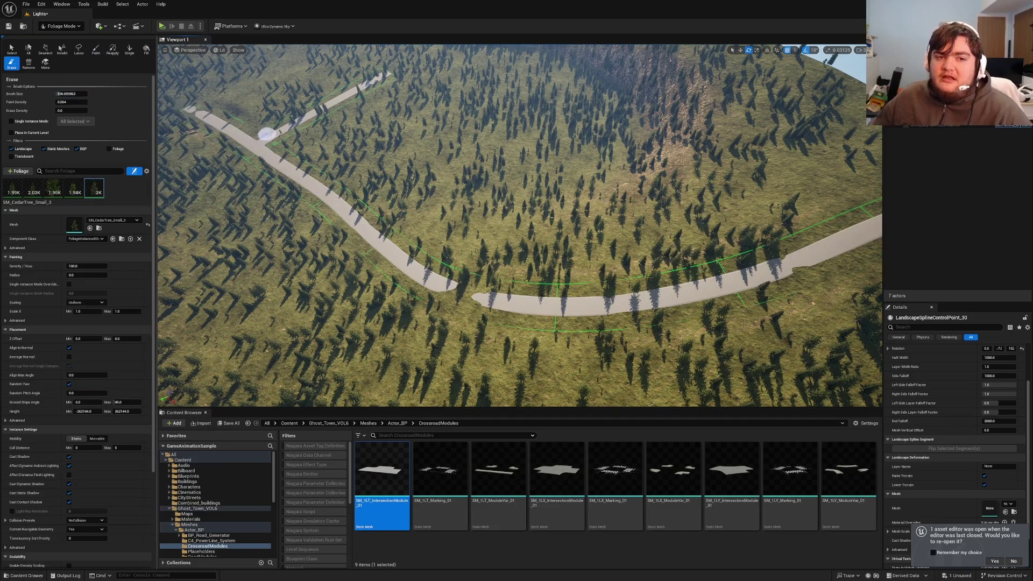
mouse_move(362, 88)
left_mouse_down("shift")
mouse_move(392, 70)
mouse_move(359, 85)
left_mouse_up("shift")
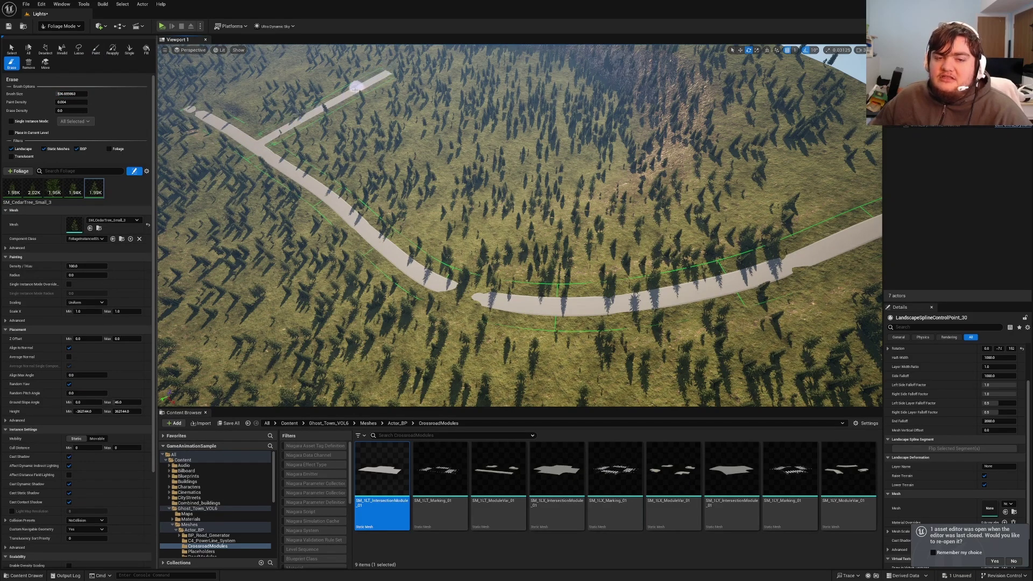
Extend the unconnected road's end with two landscape spline control points, curving it toward the open side branch
mouse_move(359, 84)
right_mouse_down()
mouse_move(279, 94)
mouse_move(253, 53)
mouse_move(474, 59)
mouse_move(505, 183)
mouse_move(529, 215)
mouse_move(526, 172)
mouse_move(507, 194)
right_mouse_up()
key("w")
key("w")
key("w")
key("shift")
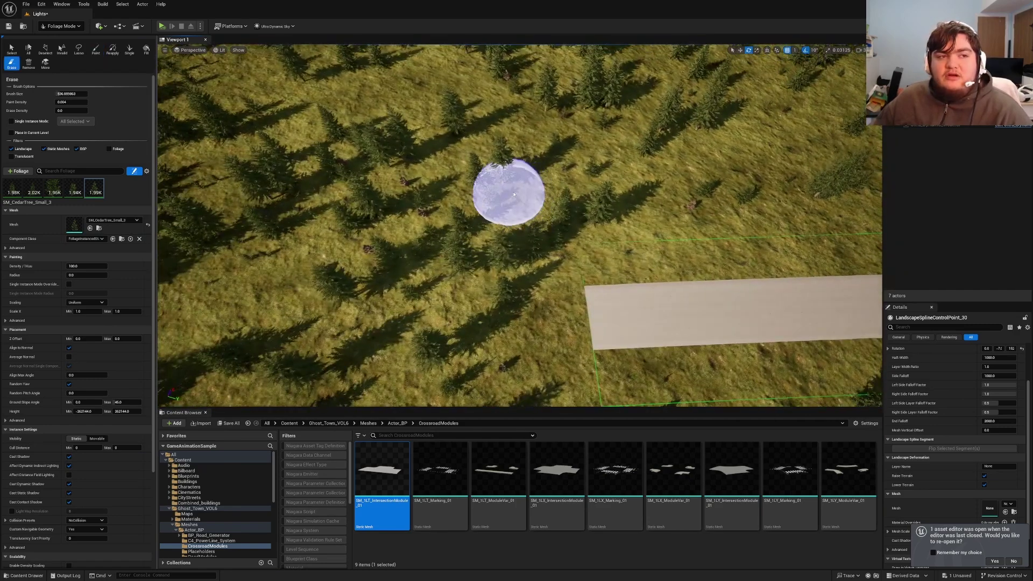
key("shift+2")
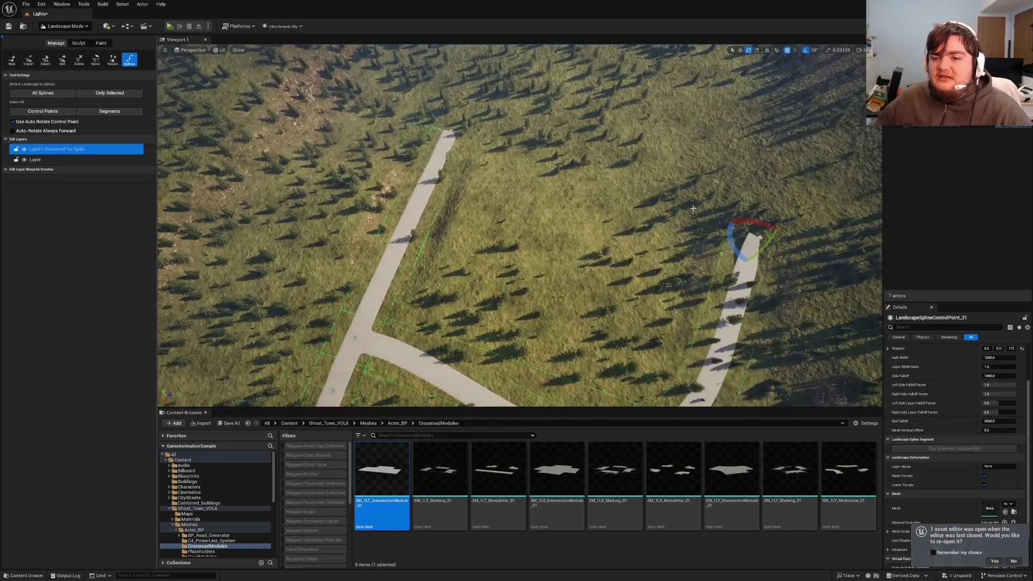
left_click(693, 209, "ctrl")
left_click(624, 183, "ctrl")
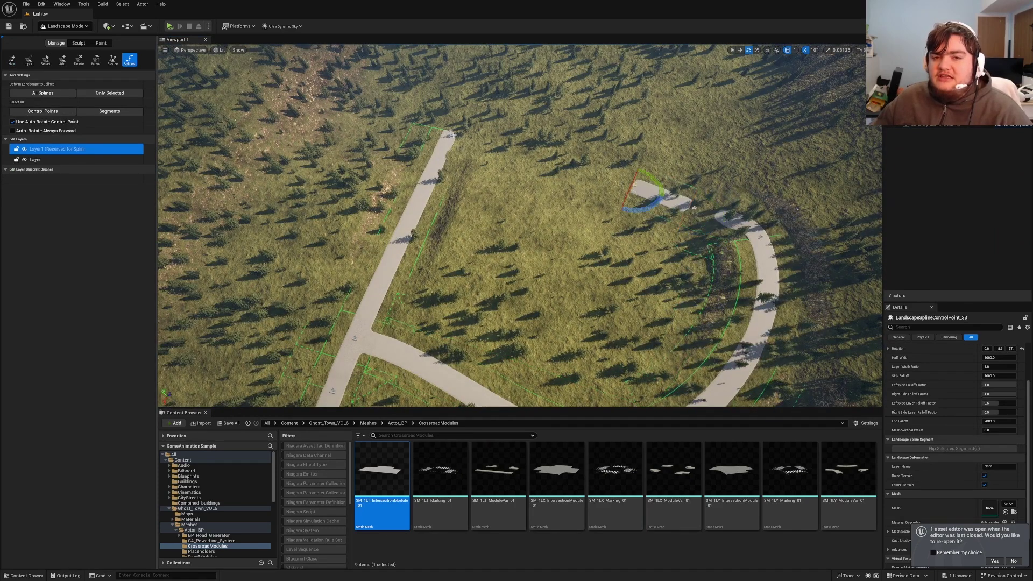
Copy the location of the facing road's end control point onto the curved road's end control point so both ends meet
left_click(450, 133)
right_click_drag(555, 167, 498, 207)
key("shift+3")
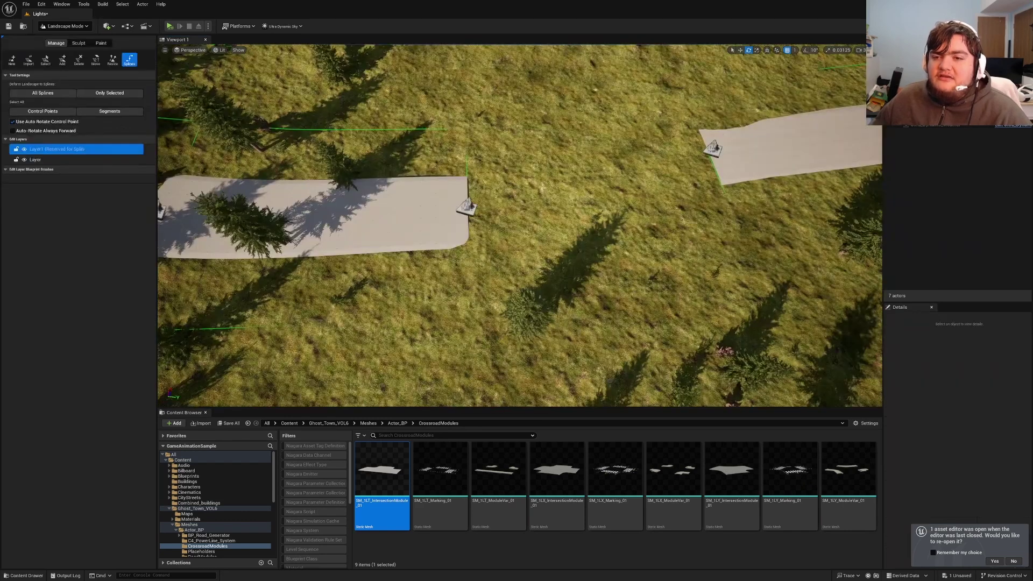
left_click(712, 150)
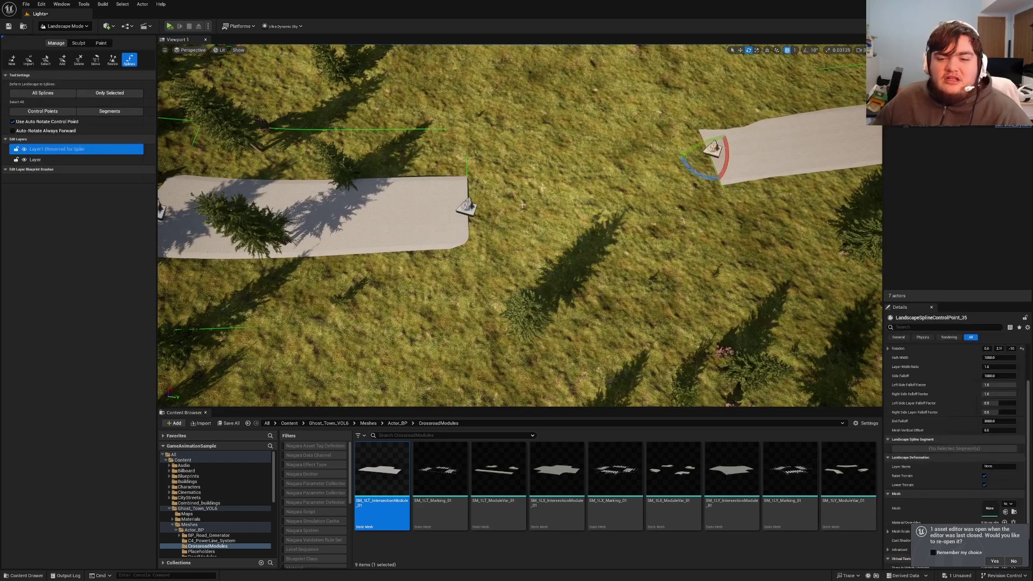
scroll(969, 451, "up", 2)
right_click(964, 395)
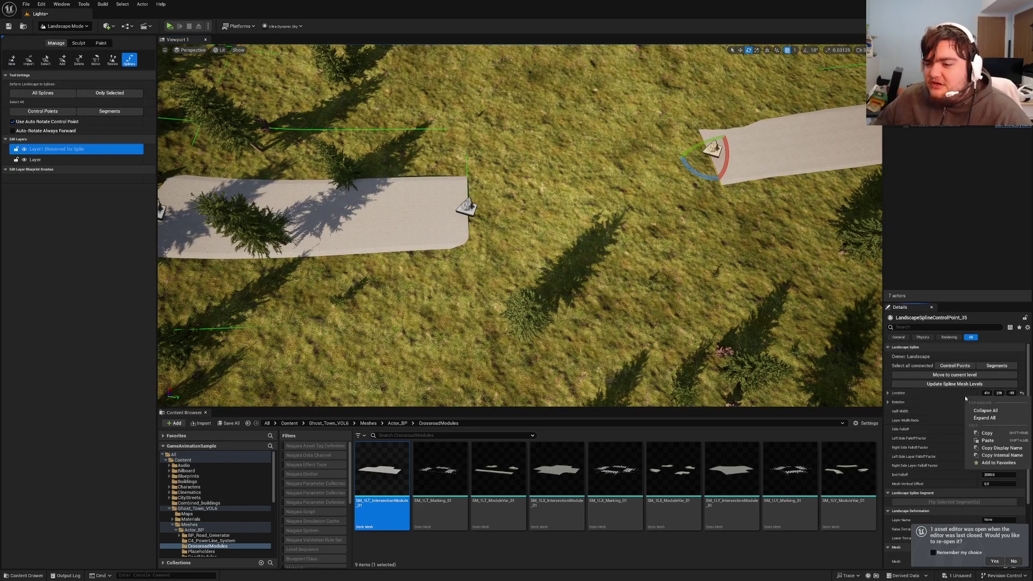
left_click(986, 432)
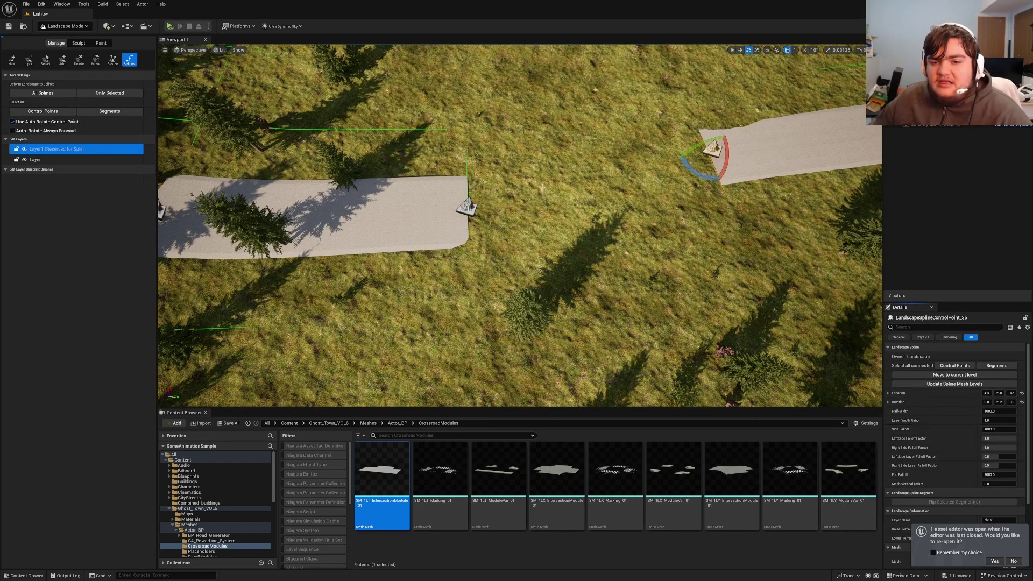
left_click(466, 207)
right_click(968, 393)
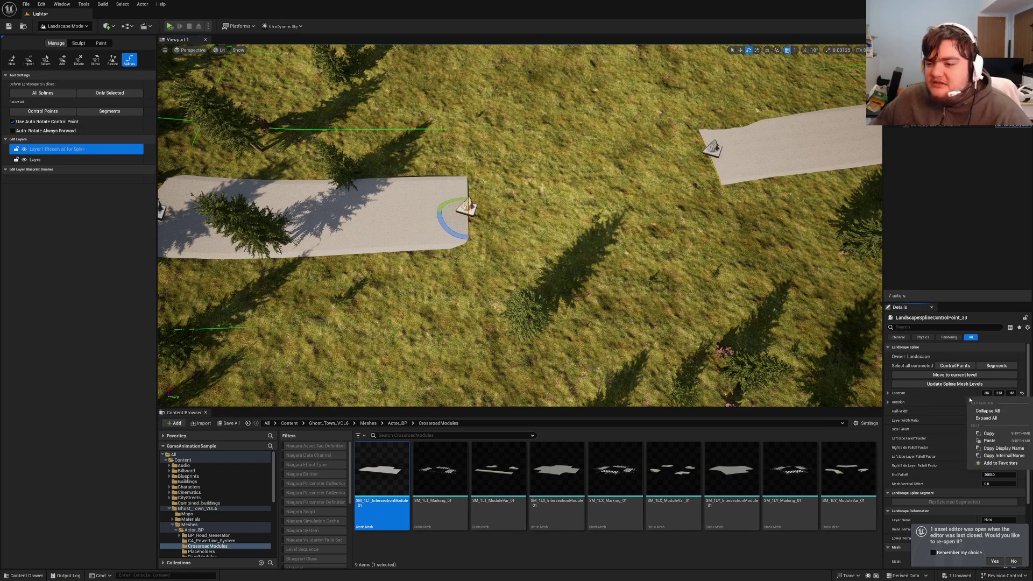
left_click(989, 440)
Rotate the moved control point slightly to close the wedge-shaped gap between the two joined road ends
key("f")
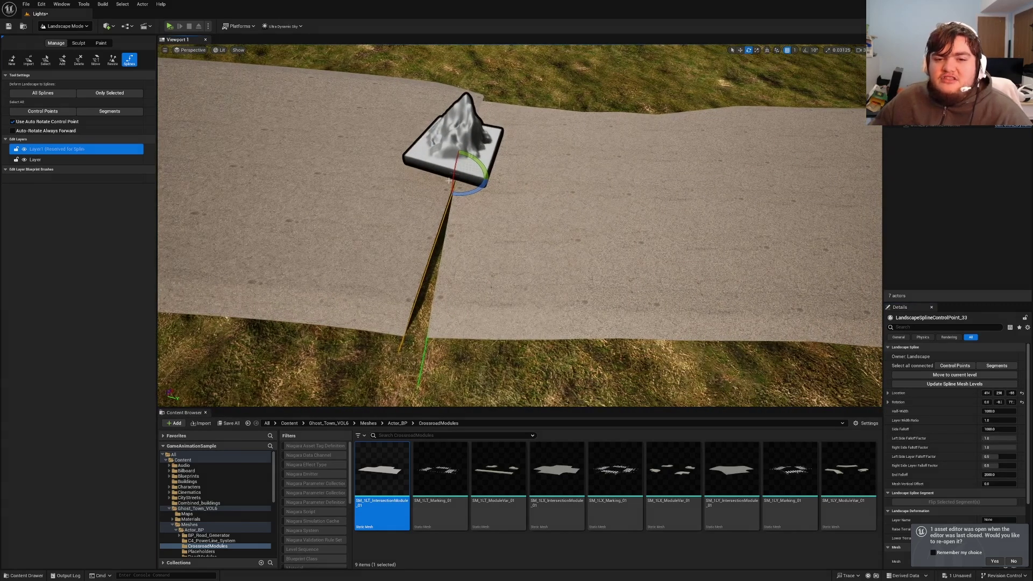
left_click_drag(449, 180, 488, 183)
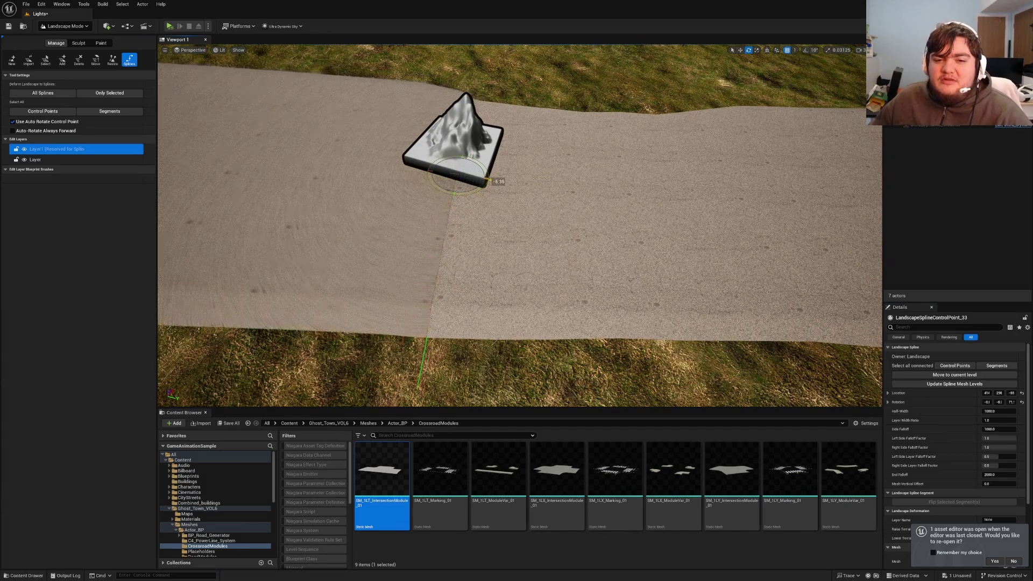
mouse_move(488, 180)
right_mouse_down()
mouse_move(618, 184)
mouse_move(484, 185)
right_mouse_up()
Switch to Selection mode and examine the road surface up close and the road's course across the landscape
key("shift+1")
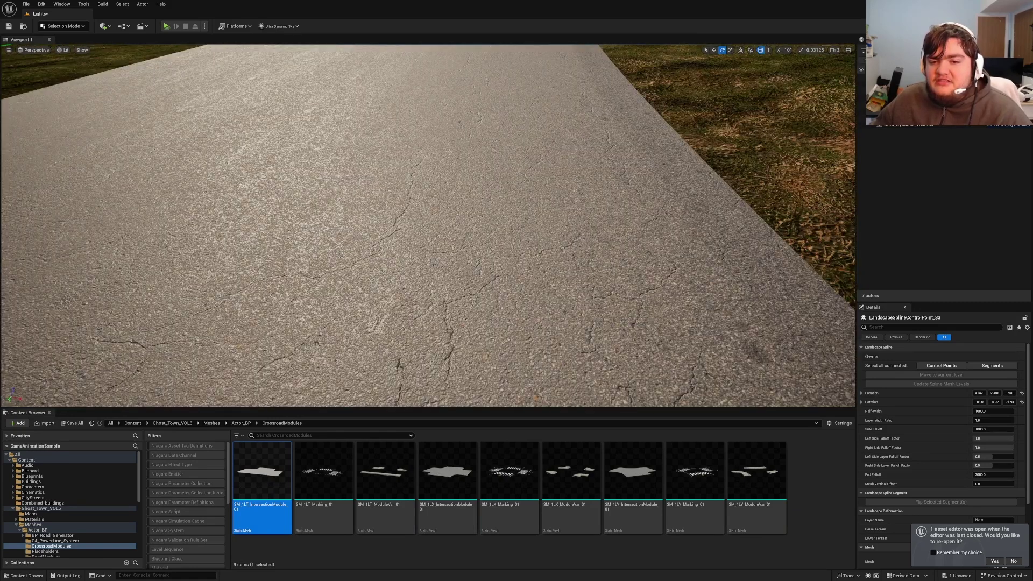
right_click_drag(650, 232, 484, 232)
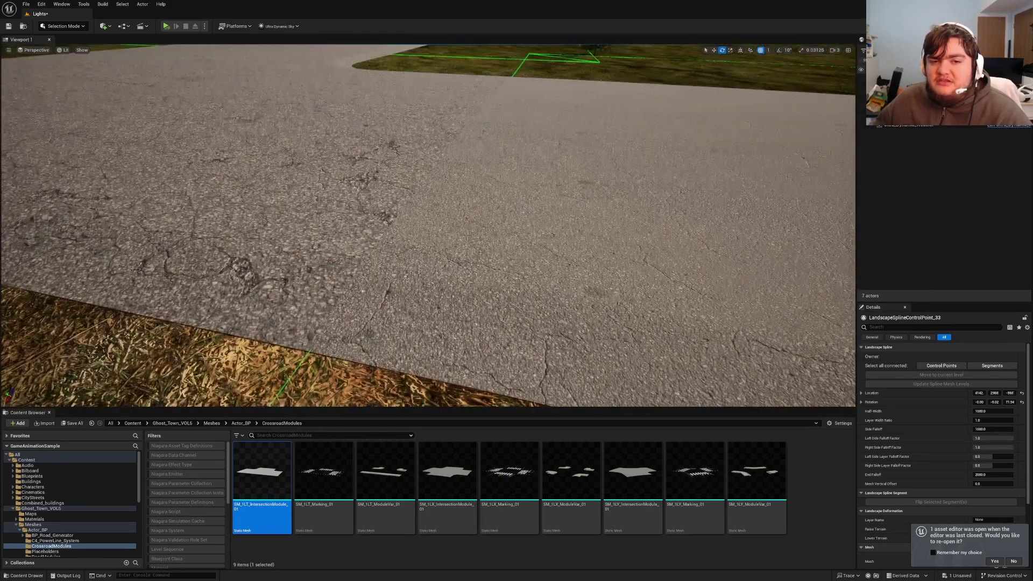
left_click(651, 232)
right_click_drag(650, 232, 715, 258)
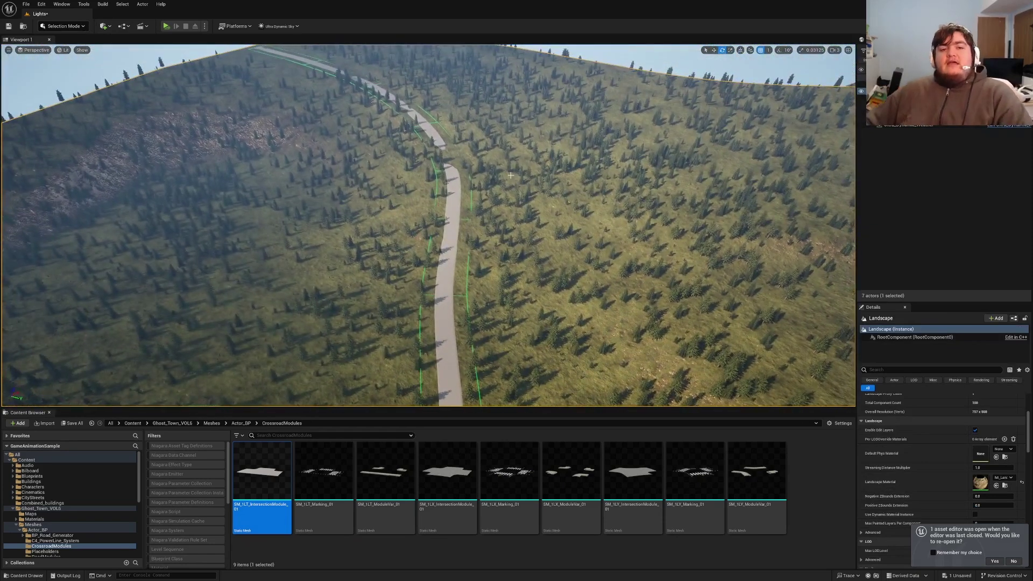